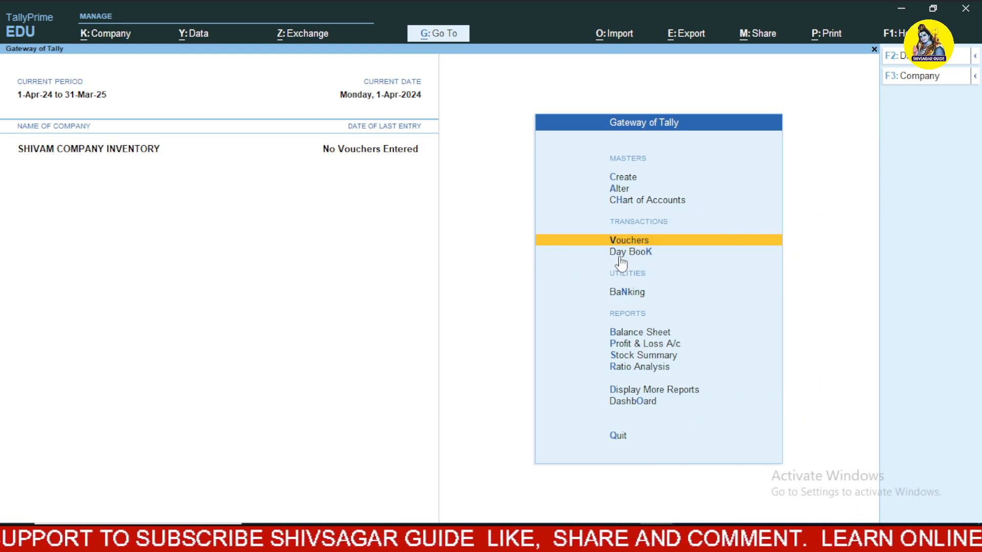
# Open the SALARY EXPENSE ledger for alteration from the ledger masters
pyautogui.press('Up')
pyautogui.press('Up')
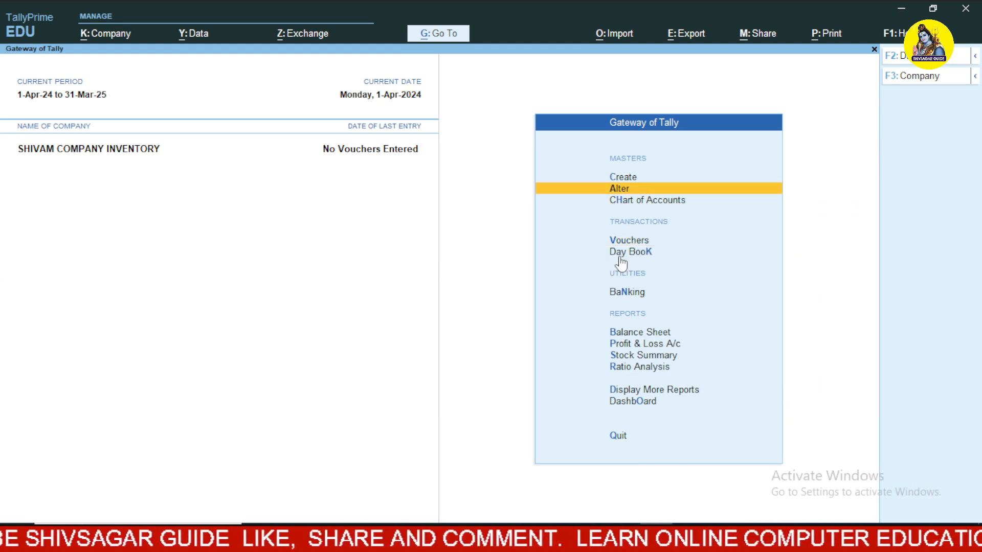
pyautogui.press('Return')
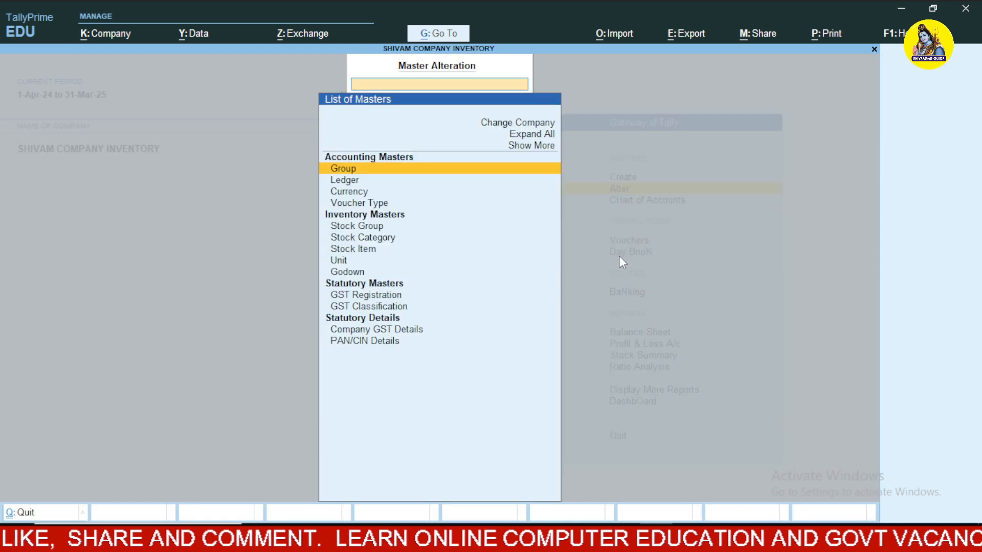
pyautogui.press('Down')
pyautogui.press('Return')
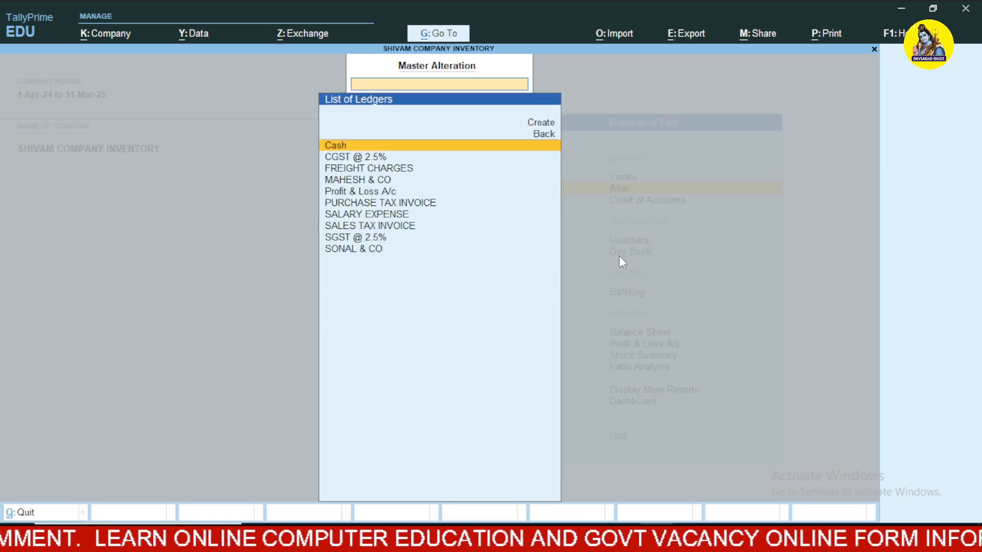
pyautogui.press('Down')
pyautogui.press('Down')
pyautogui.press('Down')
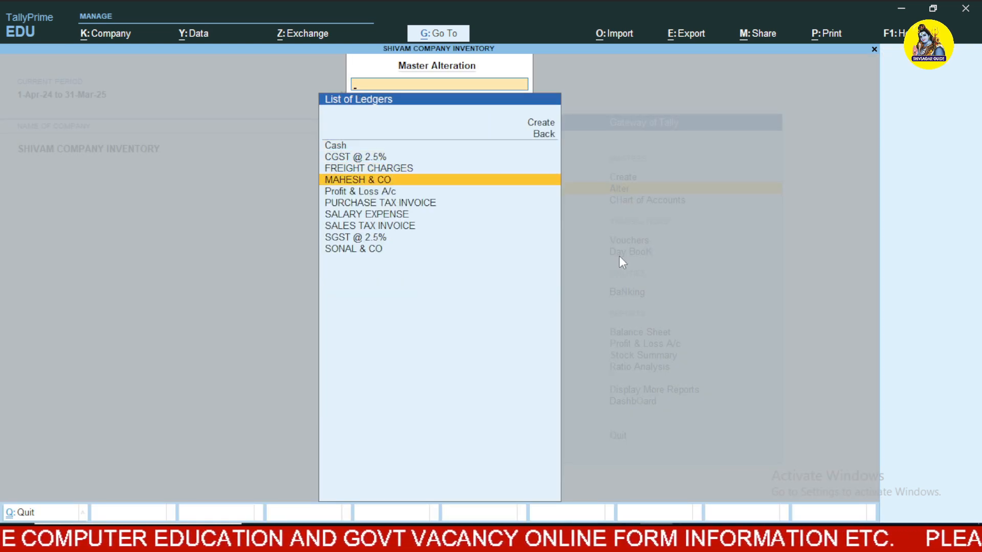
pyautogui.press('Down')
pyautogui.press('Down')
pyautogui.press('Down')
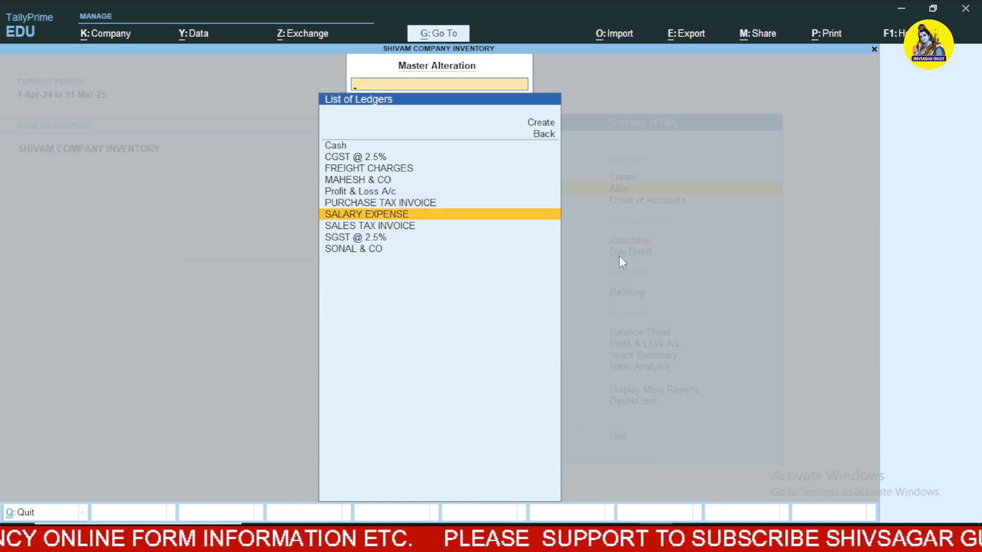
pyautogui.press('Return')
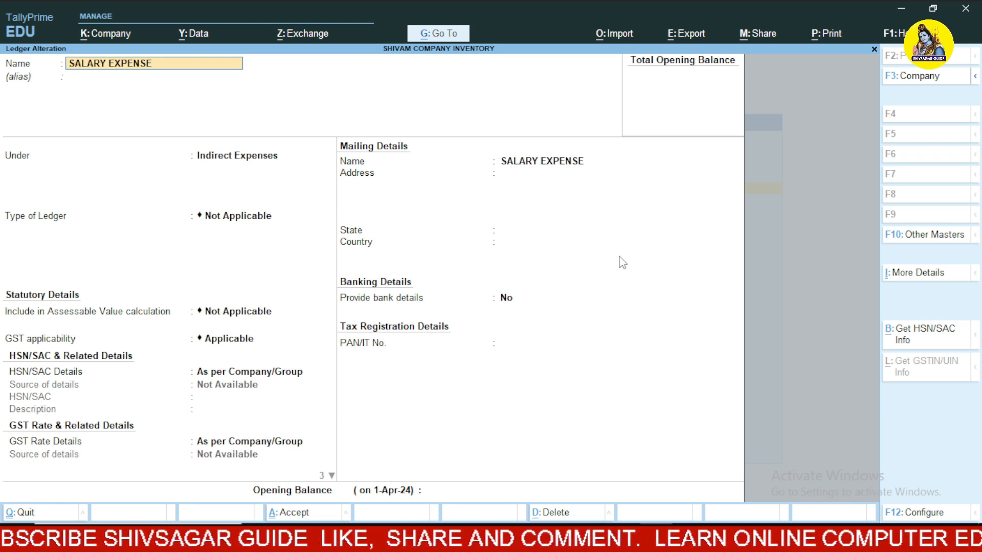
# Rename the ledger as PACKING EXPENSE and save the alteration
pyautogui.write('P')
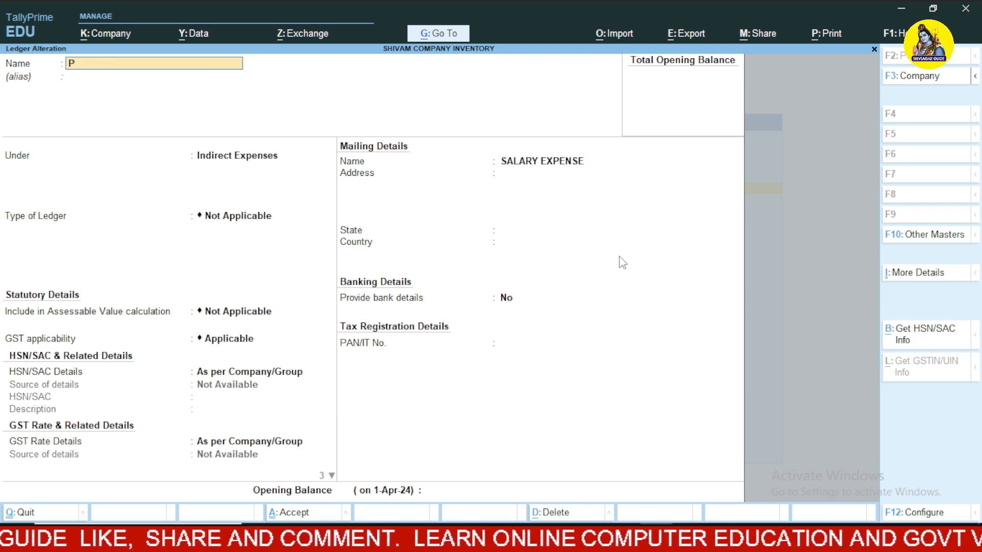
pyautogui.write('ACKI')
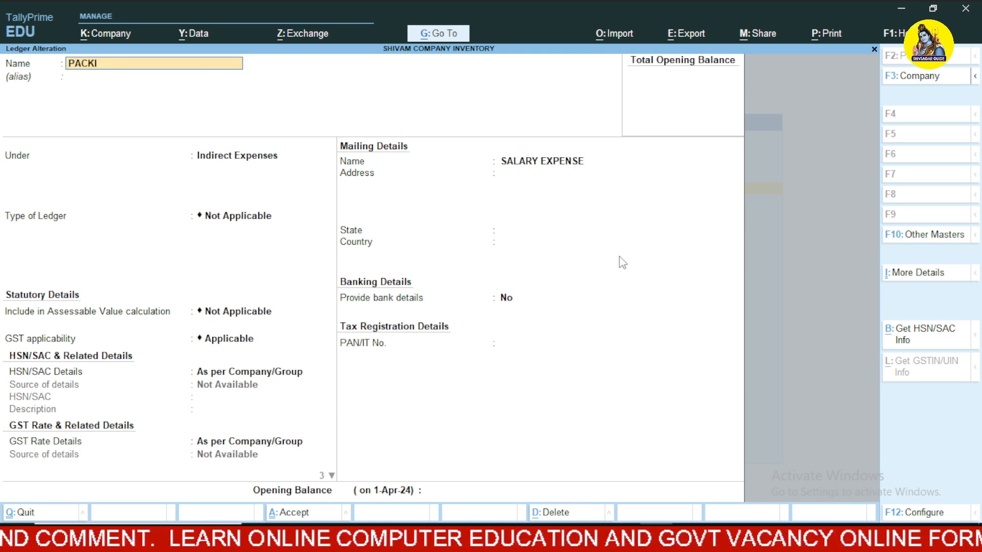
pyautogui.write('NG E')
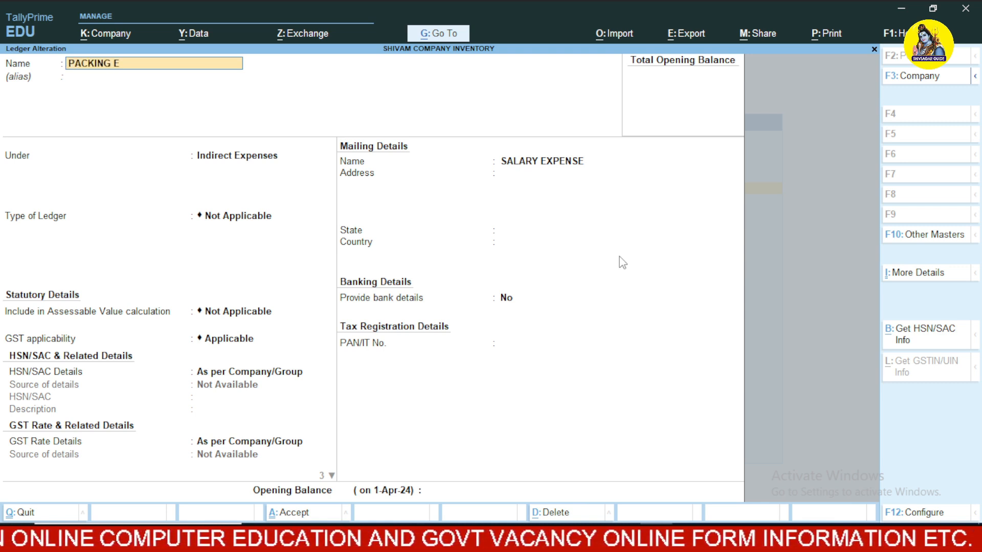
pyautogui.write('XPENSE')
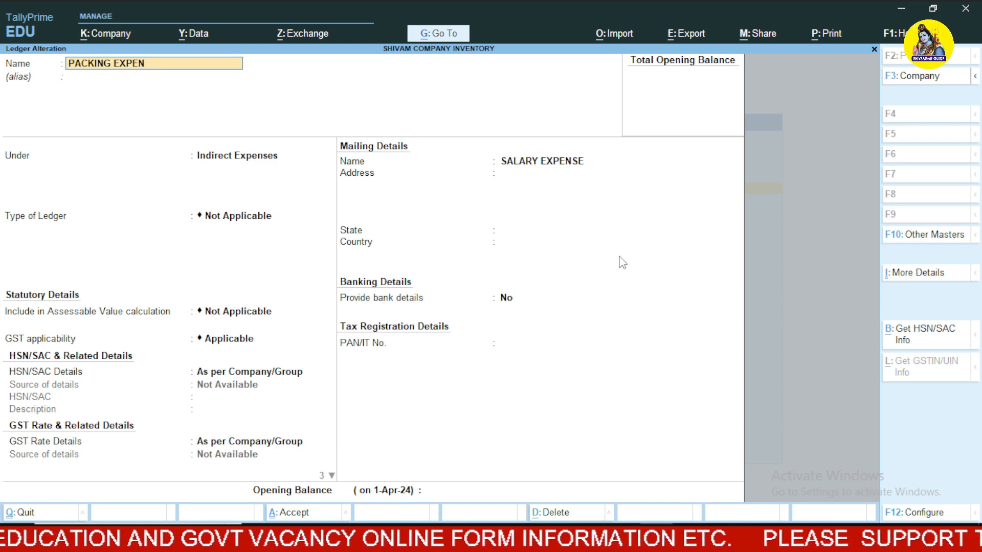
pyautogui.press('Return')
pyautogui.press('Return')
pyautogui.press('Return')
pyautogui.press('Return')
pyautogui.press('Return')
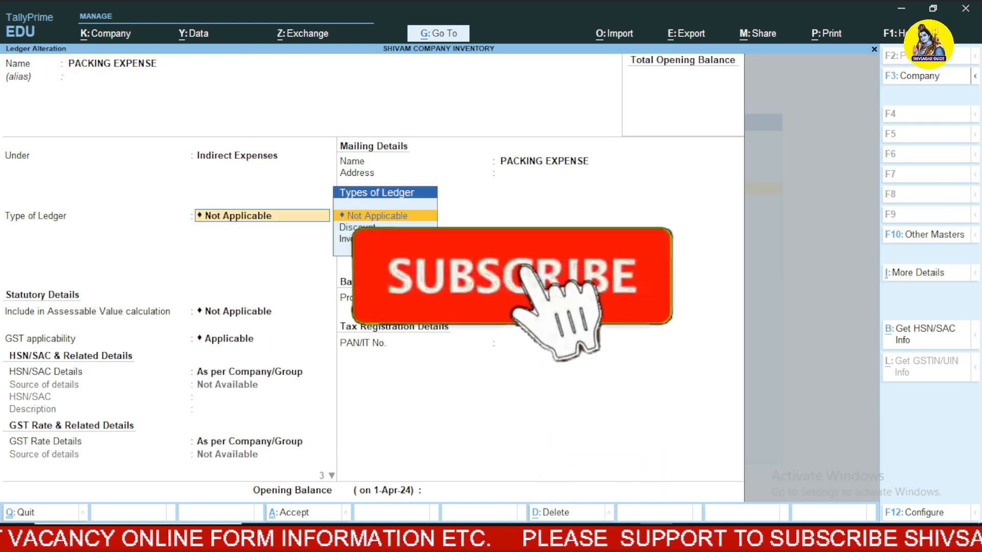
pyautogui.press('Return')
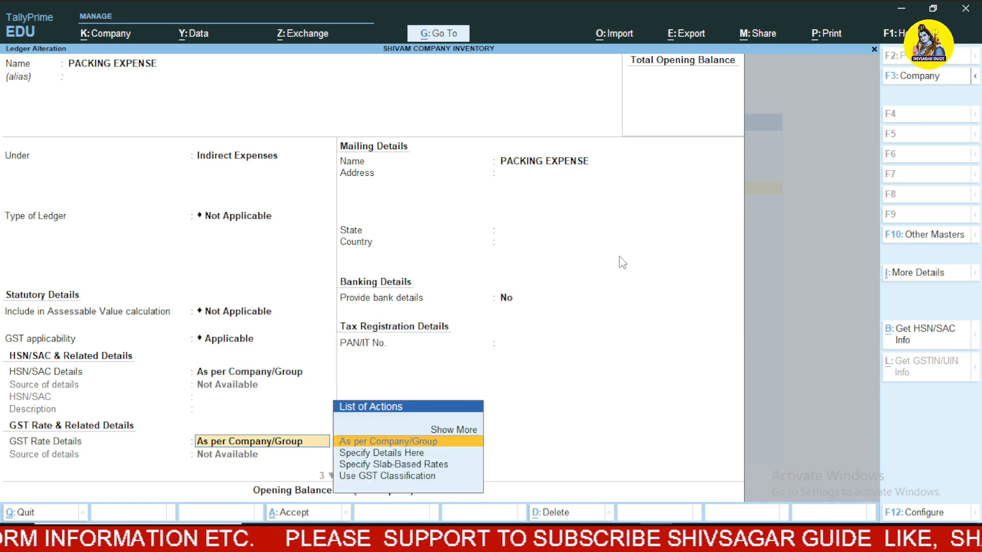
pyautogui.press('Return')
pyautogui.press('Return')
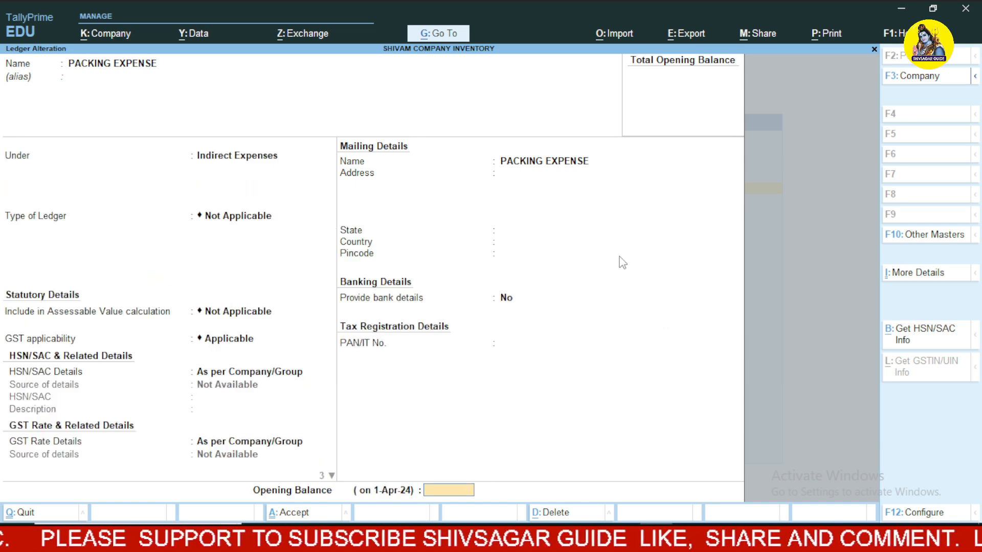
pyautogui.press('Return')
pyautogui.press('Return')
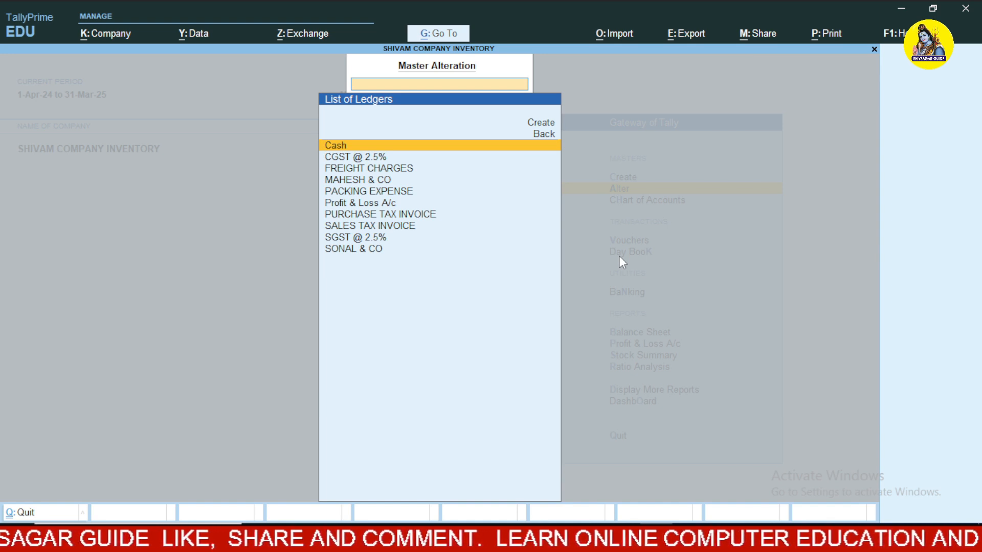
# Open the PACKING EXPENSE ledger to check its details, and return to the Gateway of Tally
pyautogui.press('Down')
pyautogui.press('Down')
pyautogui.press('Down')
pyautogui.press('Down')
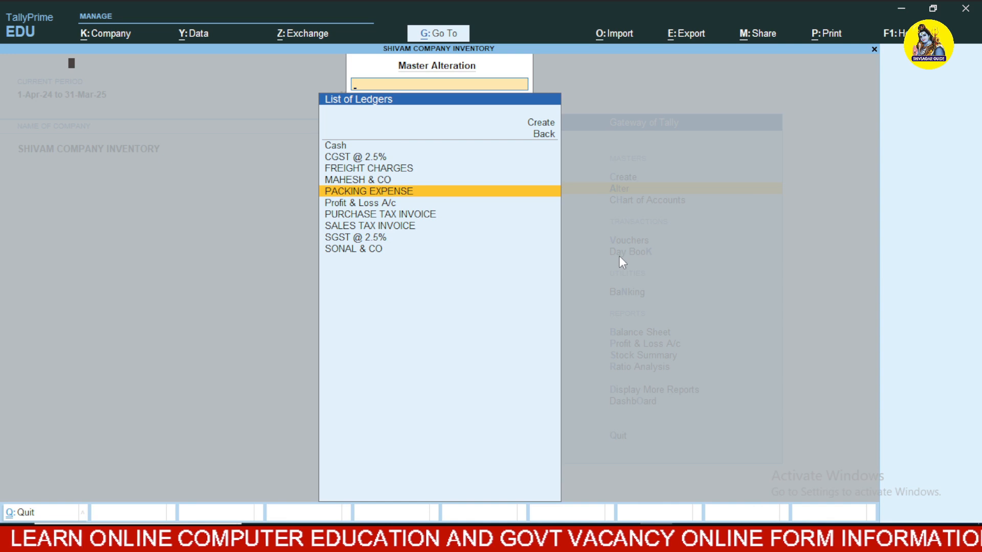
pyautogui.press('Return')
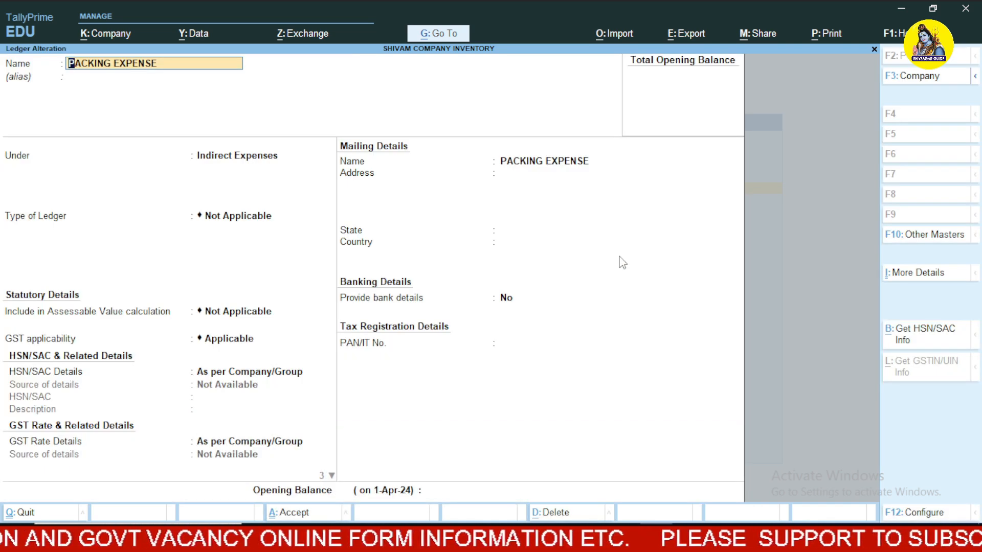
pyautogui.press('Escape')
pyautogui.press('Escape')
pyautogui.press('Escape')
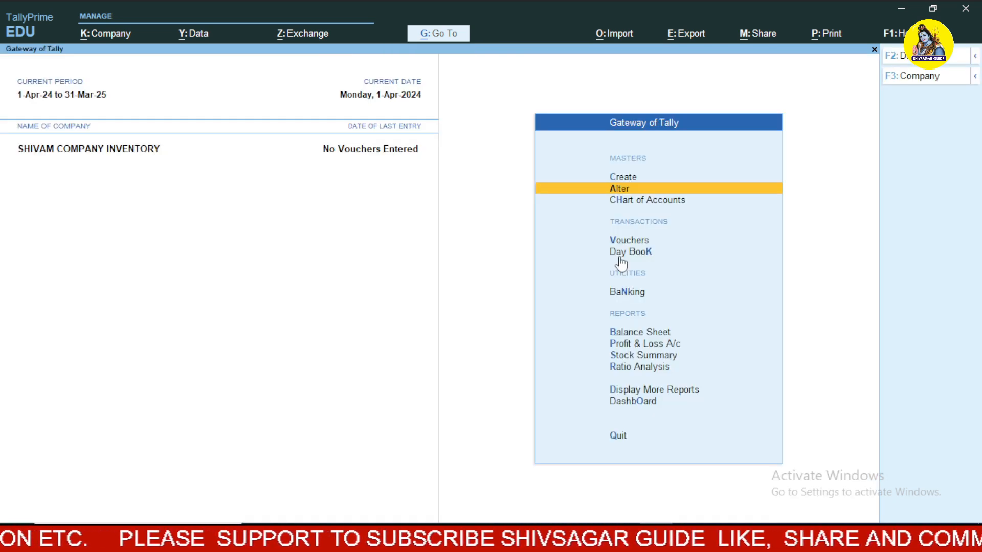
# Go through the ledger alteration list again, review the PACKING EXPENSE ledger, and go back to the Gateway of Tally
pyautogui.press('Return')
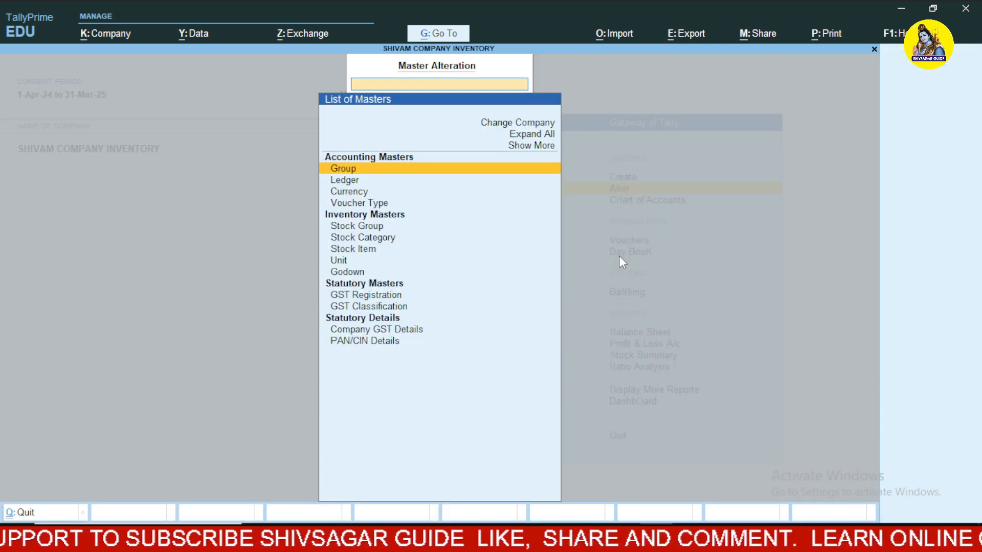
pyautogui.press('Down')
pyautogui.press('Return')
pyautogui.press('Down')
pyautogui.press('Down')
pyautogui.press('Down')
pyautogui.press('Down')
pyautogui.press('Down')
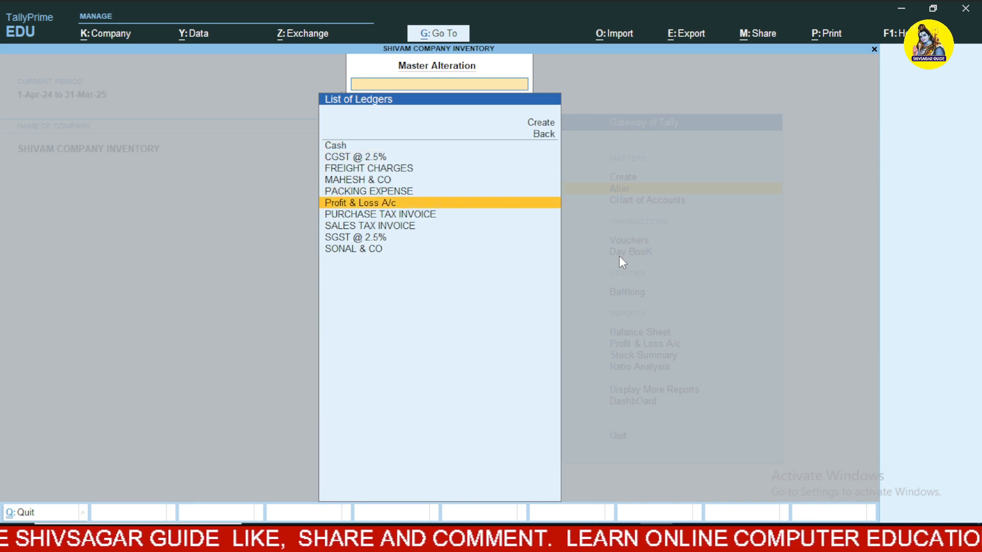
pyautogui.press('Down')
pyautogui.press('Down')
pyautogui.press('Down')
pyautogui.press('Up')
pyautogui.press('Up')
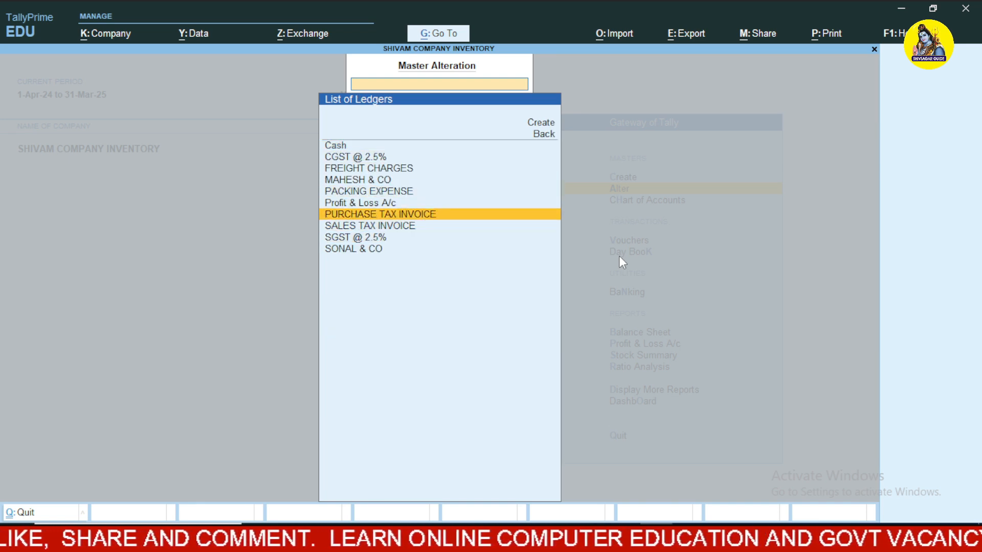
pyautogui.press('Up')
pyautogui.press('Up')
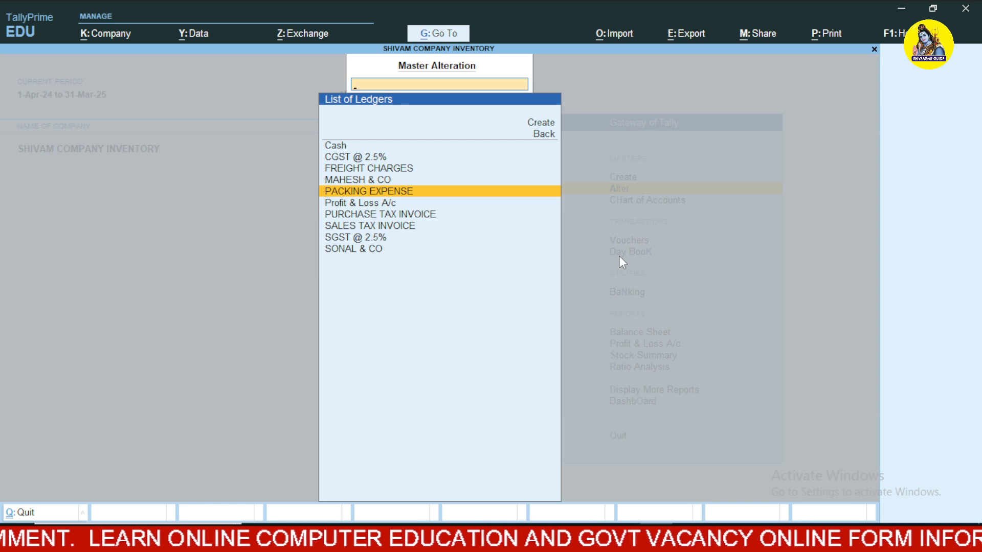
pyautogui.press('Return')
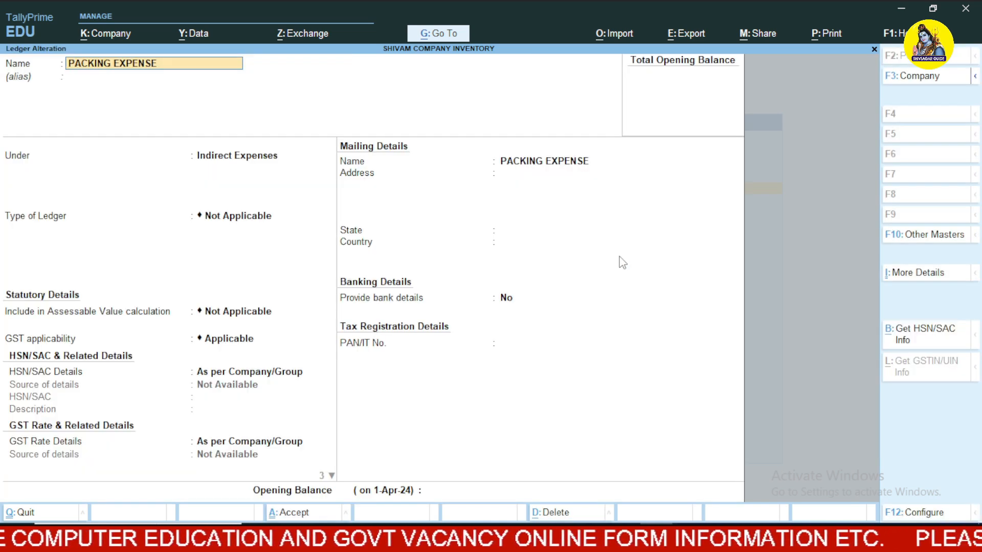
pyautogui.press('Escape')
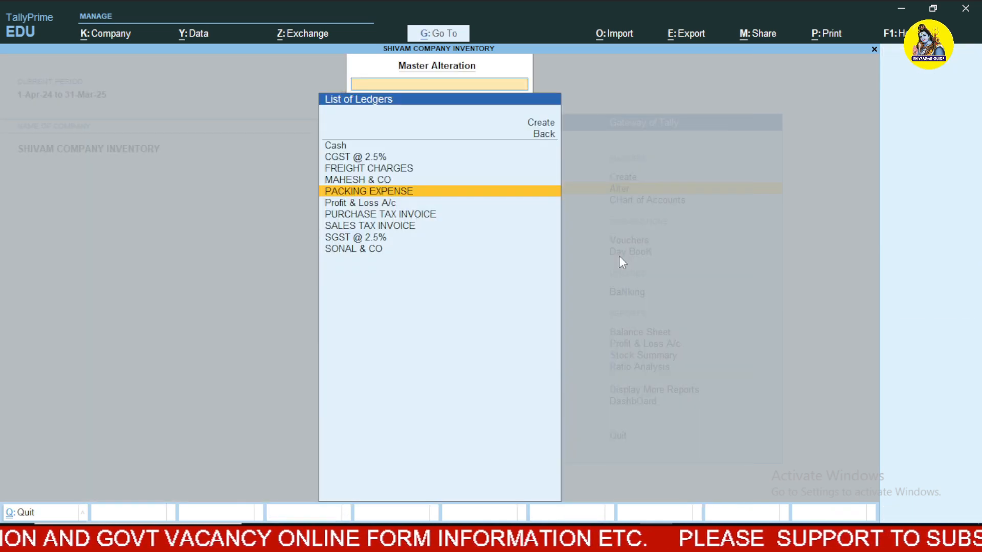
pyautogui.press('Escape')
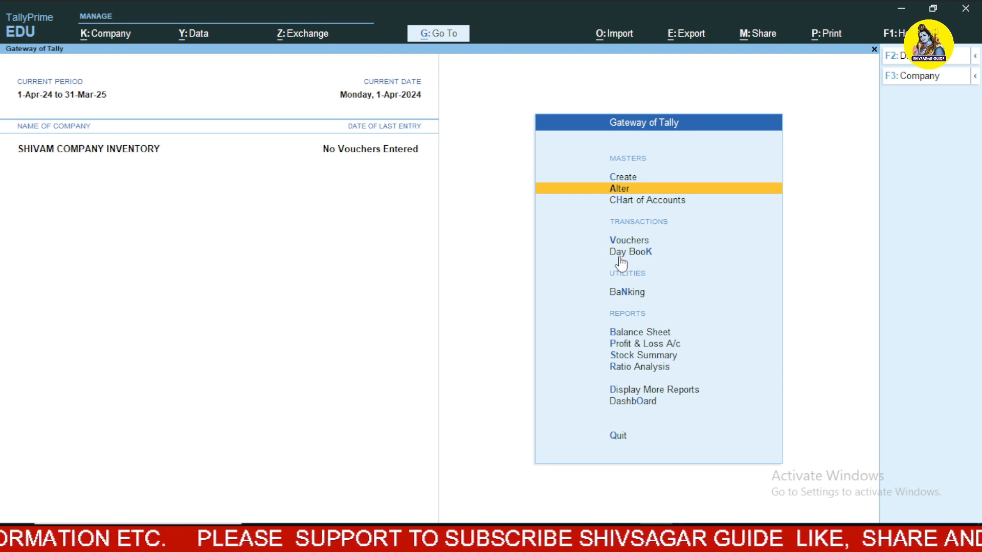
# Filter the list of masters for alteration by "L" and look through the matching groups, ledgers and voucher types
pyautogui.press('Return')
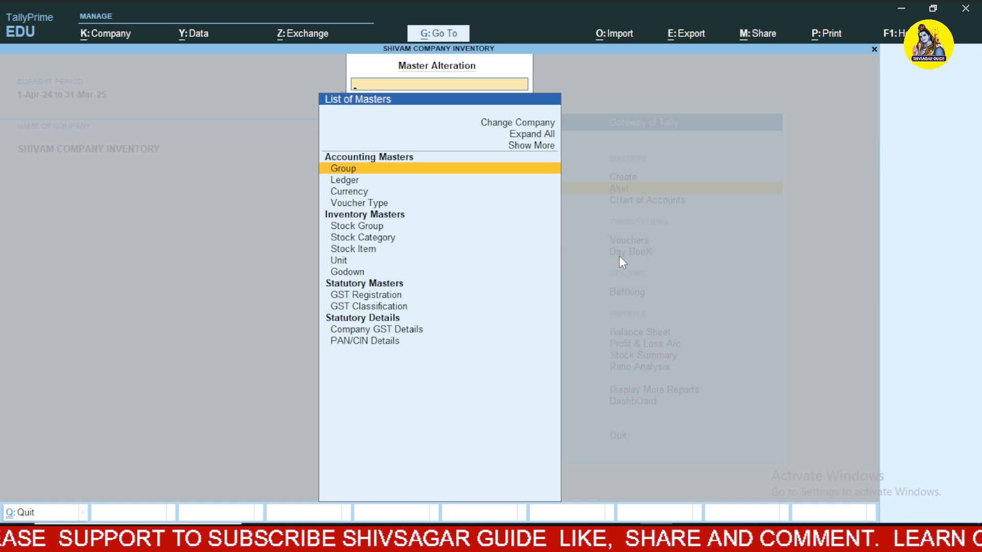
pyautogui.write('L')
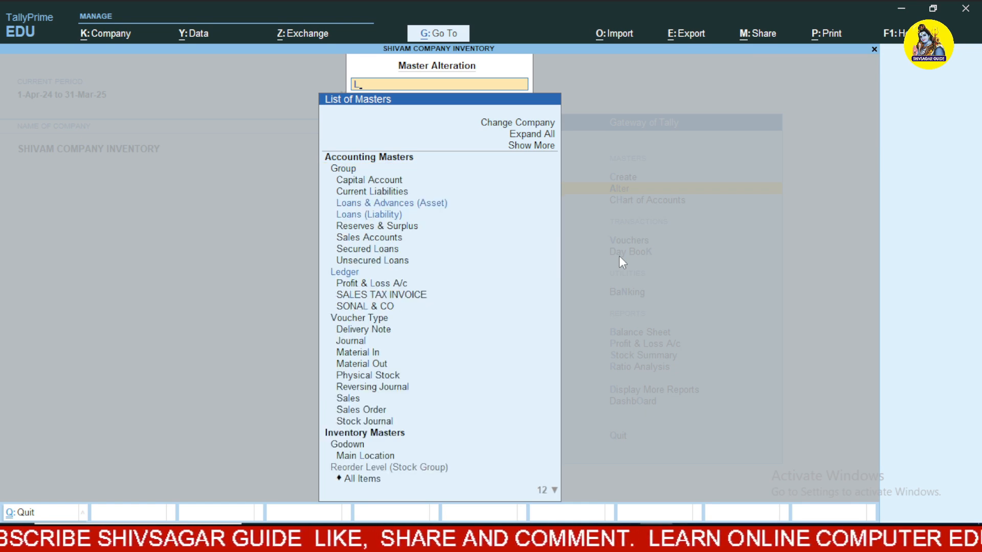
pyautogui.press('Down')
pyautogui.press('Down')
pyautogui.press('Down')
pyautogui.press('Down')
pyautogui.press('Down')
pyautogui.press('Down')
pyautogui.press('Down')
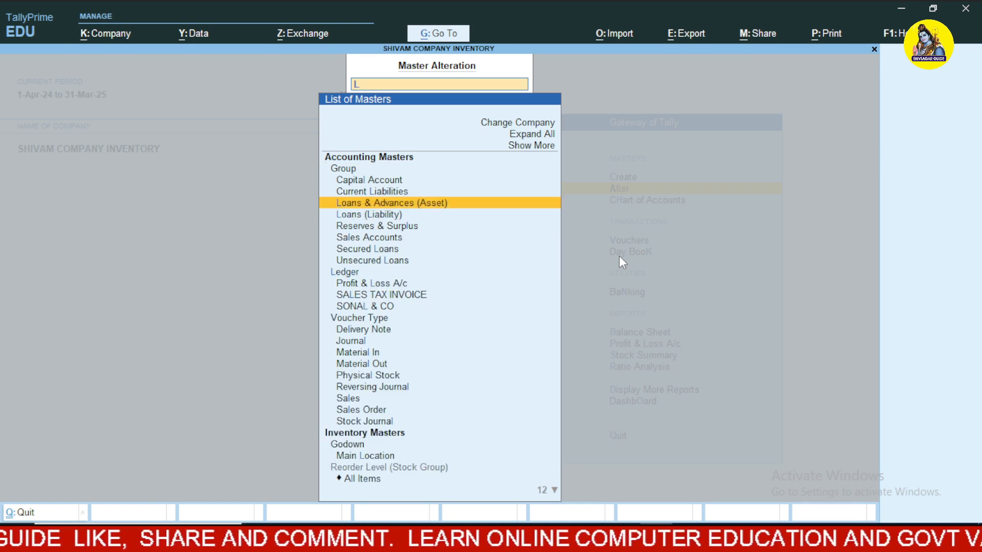
pyautogui.press('Down')
pyautogui.press('Down')
pyautogui.press('Down')
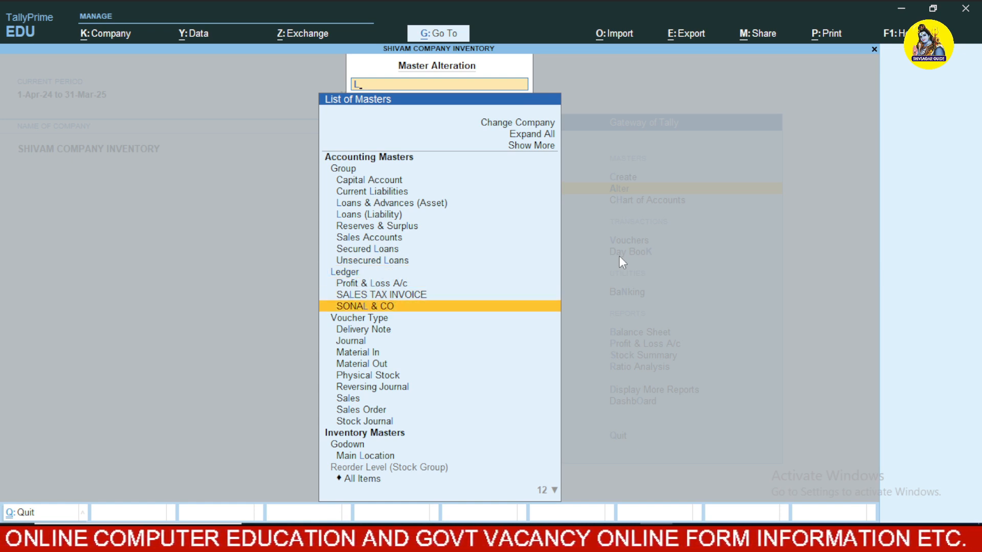
pyautogui.press('Up')
pyautogui.press('Down')
pyautogui.press('Down')
pyautogui.press('Down')
pyautogui.press('Down')
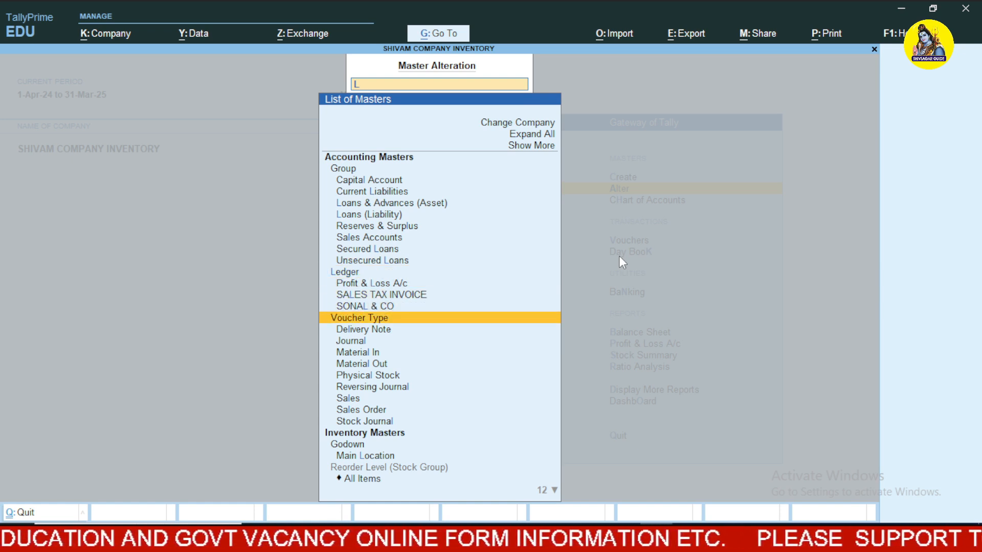
pyautogui.press('Down')
pyautogui.press('Down')
pyautogui.press('Down')
pyautogui.press('Down')
pyautogui.press('Down')
pyautogui.press('Down')
pyautogui.press('Down')
pyautogui.press('Down')
pyautogui.press('Down')
pyautogui.press('Down')
pyautogui.press('Down')
pyautogui.press('Down')
pyautogui.press('Down')
pyautogui.press('Down')
pyautogui.press('Down')
pyautogui.press('Up')
pyautogui.press('Up')
pyautogui.press('Up')
pyautogui.press('Up')
pyautogui.press('Up')
pyautogui.press('Up')
pyautogui.press('Up')
pyautogui.press('Up')
pyautogui.press('Up')
pyautogui.press('Up')
pyautogui.press('Up')
pyautogui.press('Up')
pyautogui.press('Up')
pyautogui.press('Up')
pyautogui.press('Up')
pyautogui.press('Up')
pyautogui.press('Up')
pyautogui.press('Up')
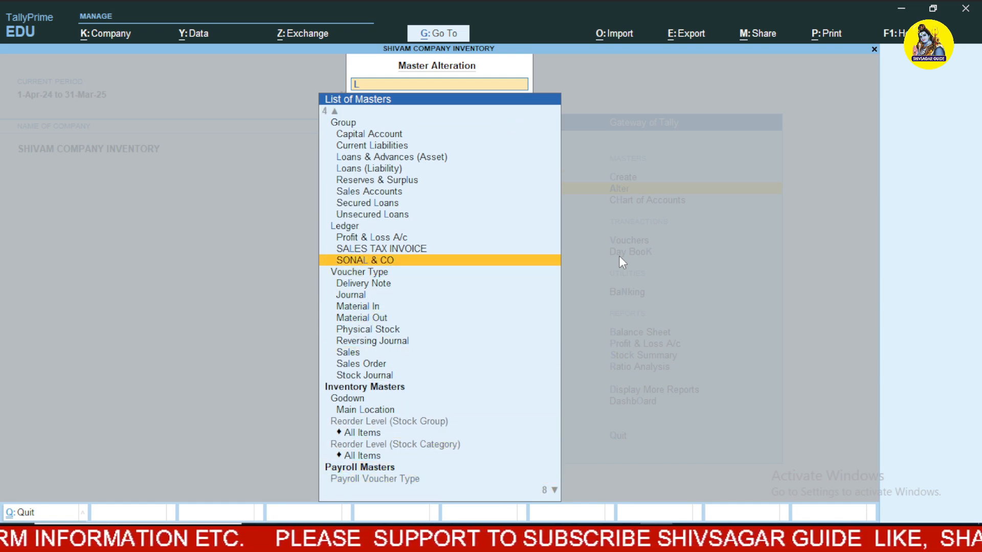
# View the SONAL & CO ledger's alteration form and leave it without saving, returning to the Gateway of Tally
pyautogui.press('Down')
pyautogui.press('Return')
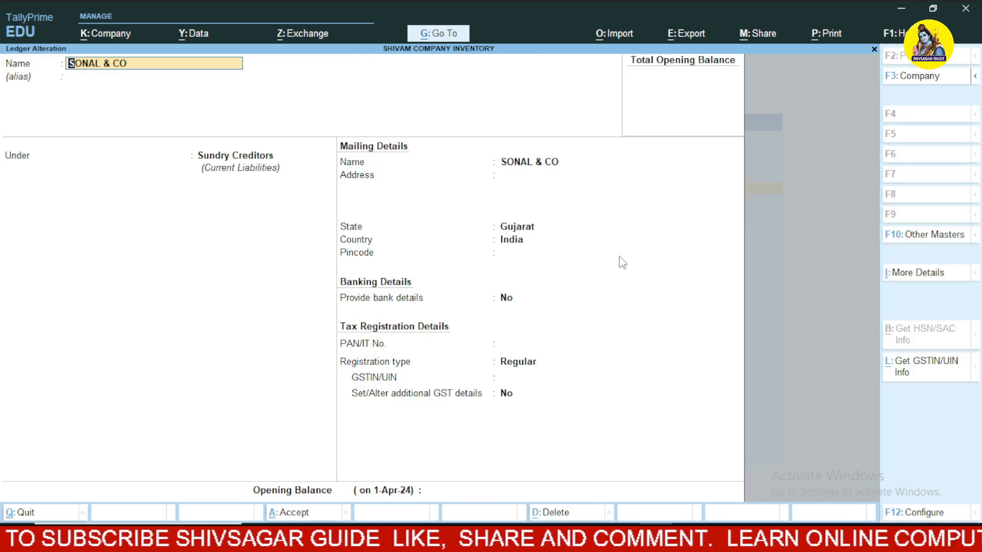
pyautogui.press('BackSpace')
pyautogui.press('Escape')
pyautogui.press('y')
pyautogui.press('Escape')
pyautogui.press('n')
# Start a Payment voucher and choose PACKING EXPENSE as the debit ledger
pyautogui.press('Down')
pyautogui.press('Down')
pyautogui.press('Down')
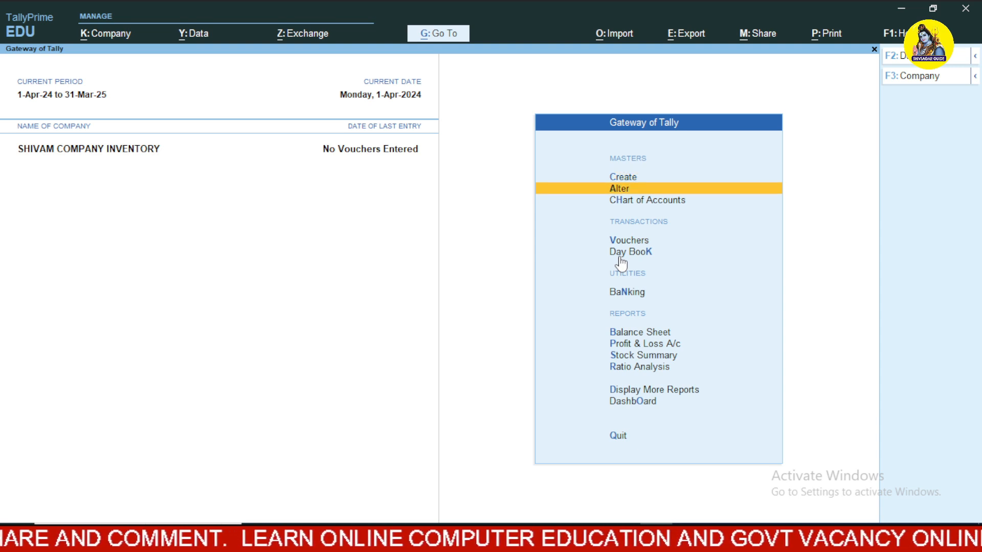
pyautogui.press('Return')
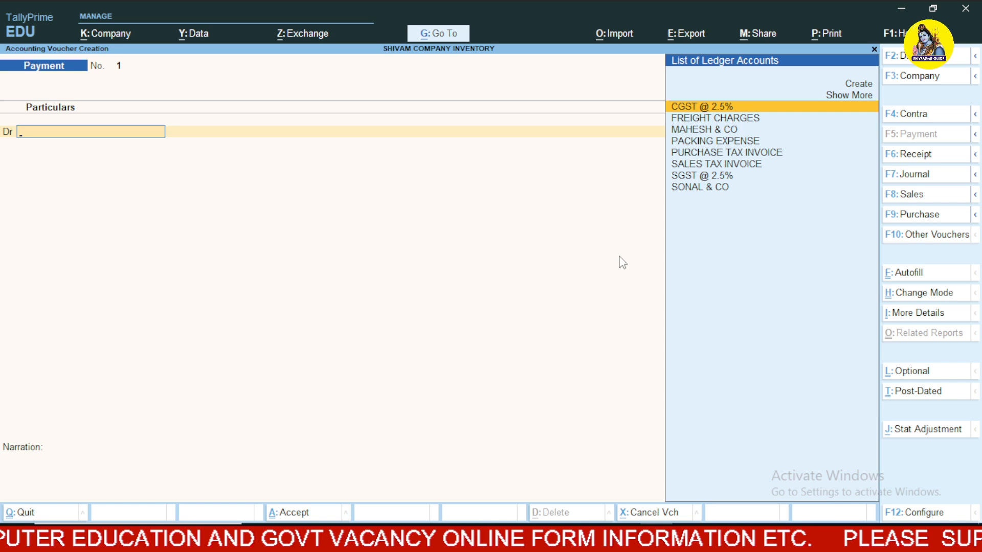
pyautogui.press('Down')
pyautogui.press('Down')
pyautogui.press('Down')
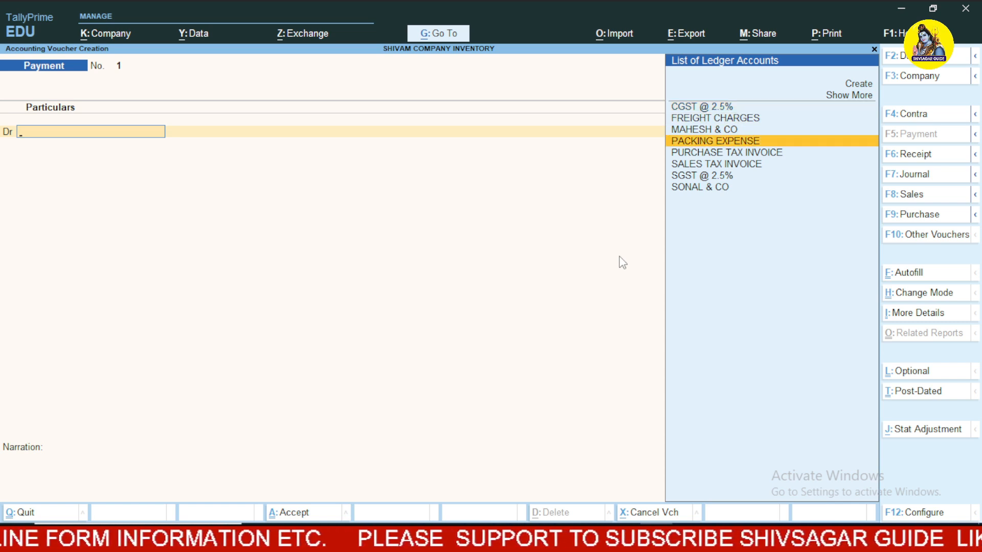
pyautogui.press('Return')
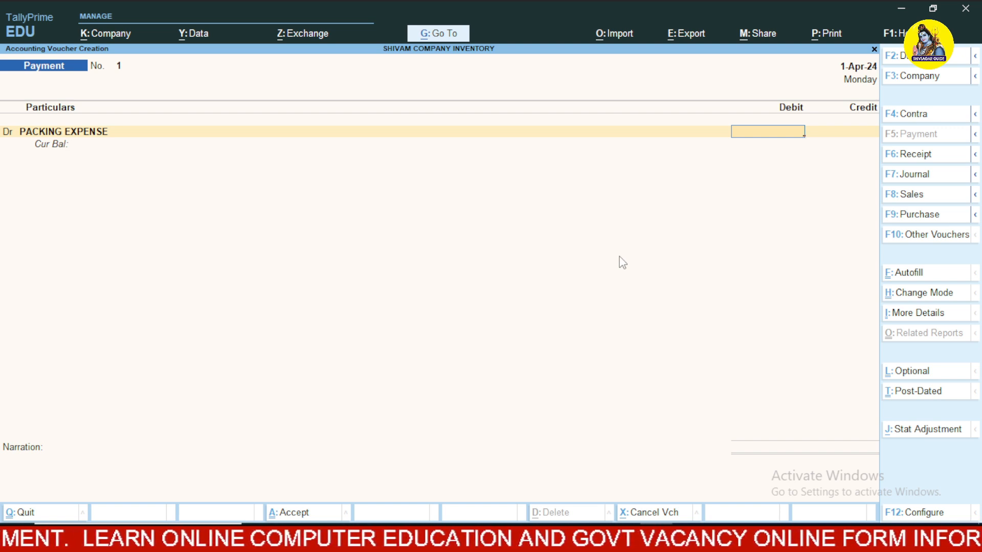
# Go back to the payment voucher's debit ledger and open PACKING EXPENSE for alteration from within the voucher
pyautogui.press('BackSpace')
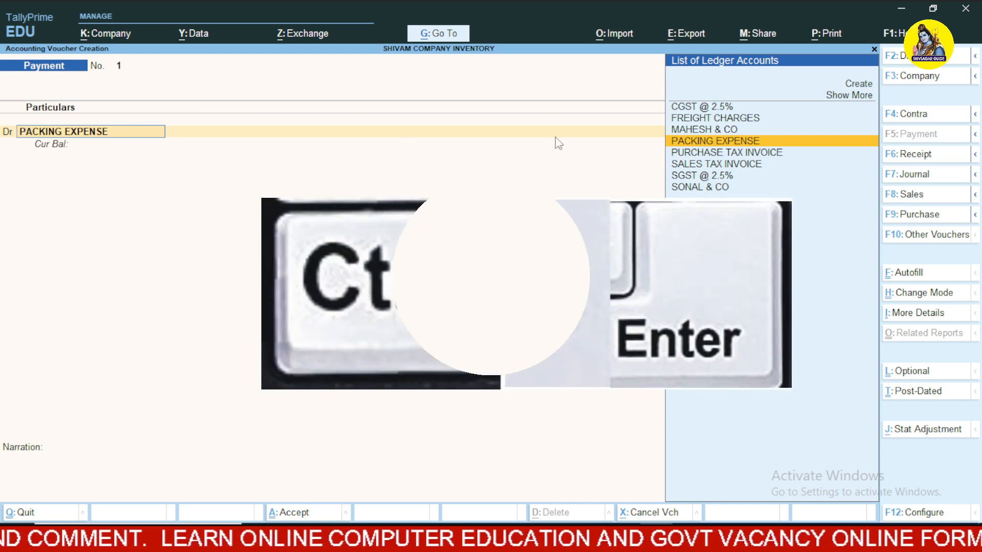
pyautogui.press('ctrl')
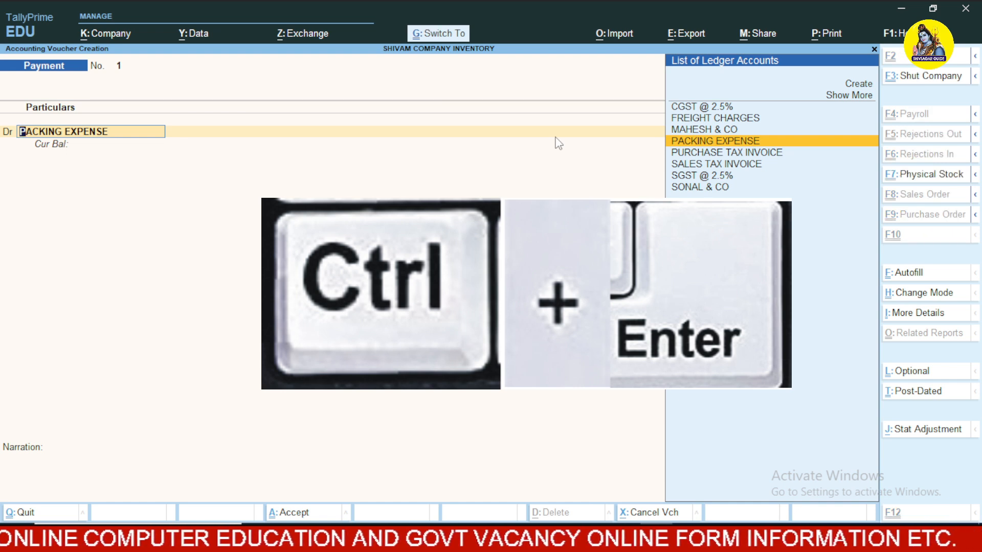
pyautogui.hotkey('ctrl', 'Return')
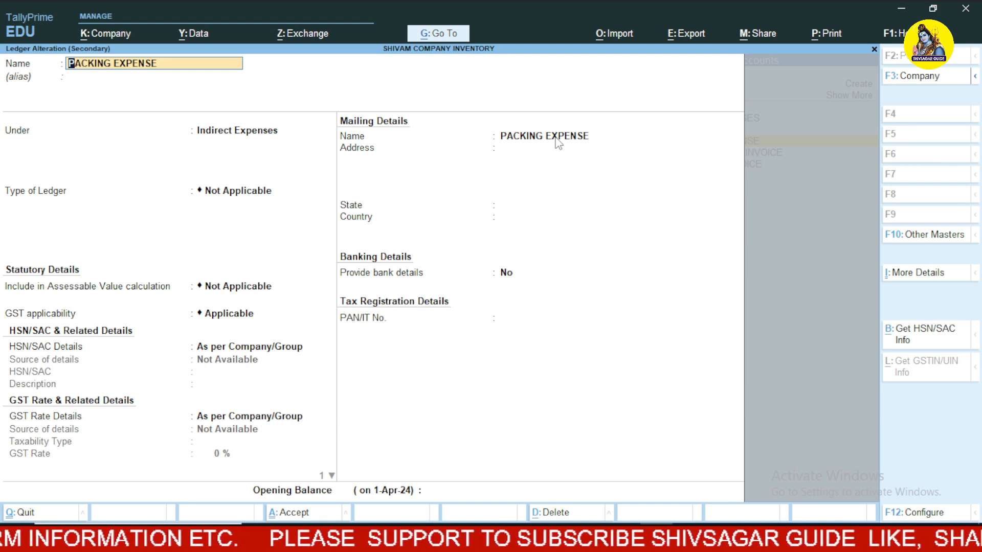
# Rename the PACKING EXPENSE ledger to SALARY EXPENSE, keep its other details as they are, and save it
pyautogui.write('SALARY EXPENSE')
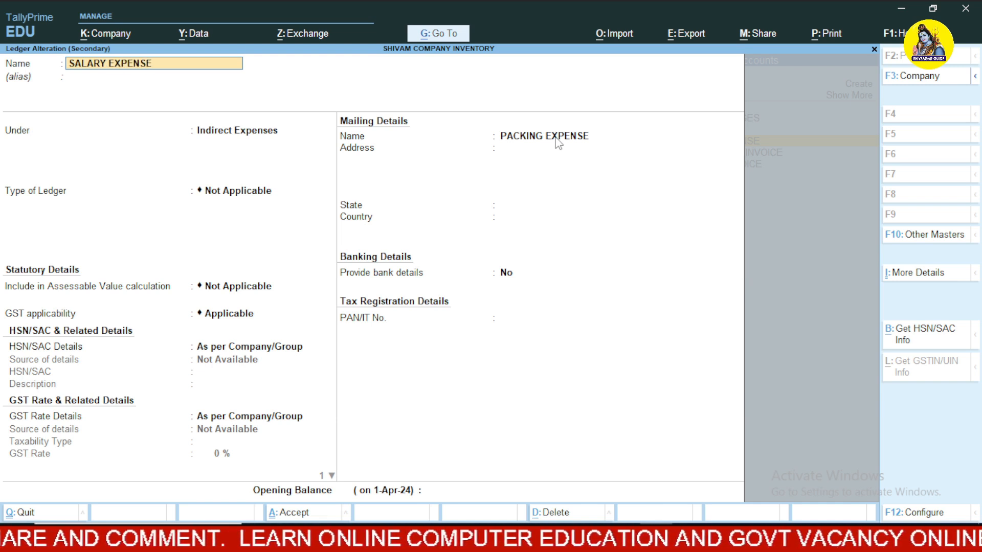
pyautogui.press('Return')
pyautogui.press('Return')
pyautogui.press('Return')
pyautogui.press('Return')
pyautogui.press('Return')
pyautogui.press('Return')
pyautogui.press('Return')
pyautogui.press('Return')
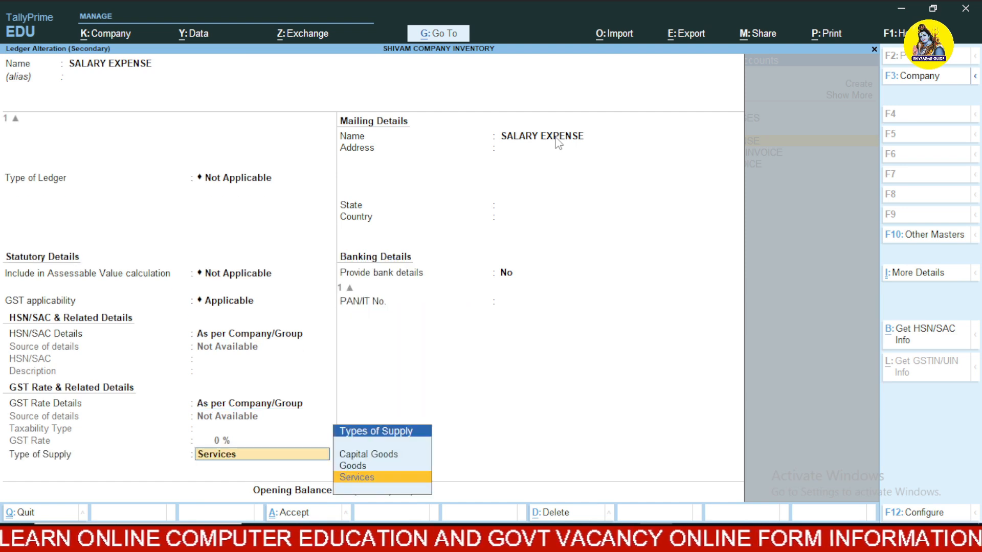
pyautogui.press('Return')
pyautogui.press('Return')
pyautogui.press('Return')
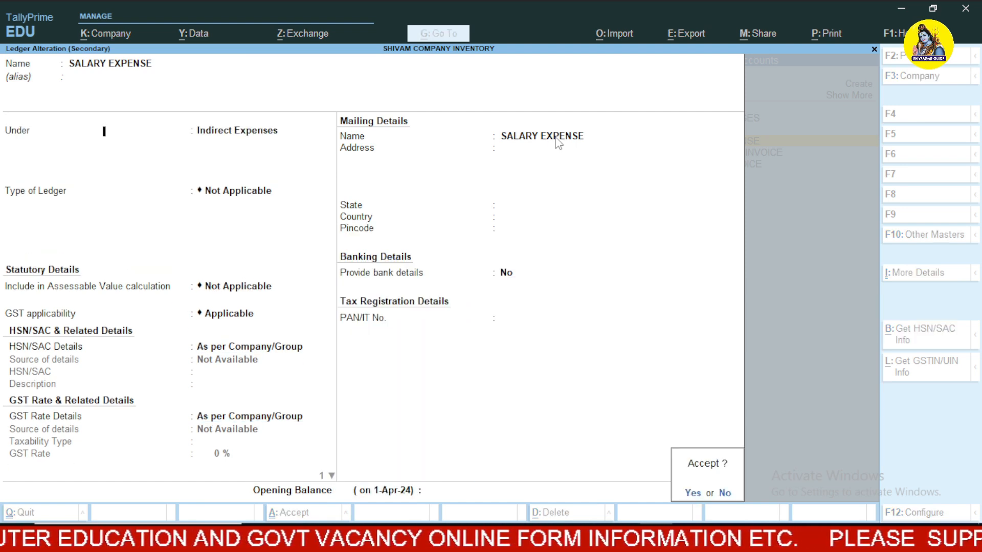
pyautogui.press('Return')
# Clear the debit ledger and quit the payment voucher without saving, returning to the Gateway of Tally
pyautogui.press('BackSpace')
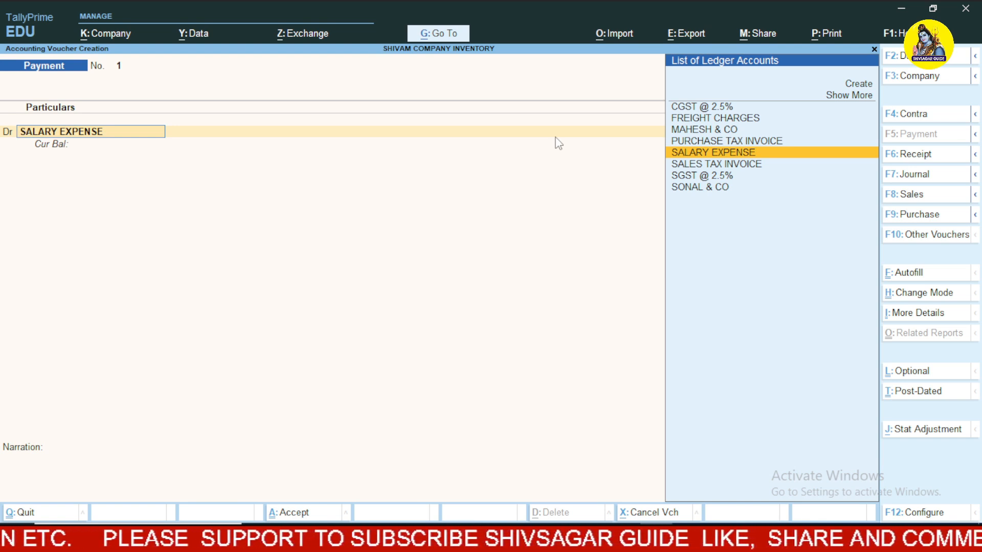
pyautogui.press('BackSpace')
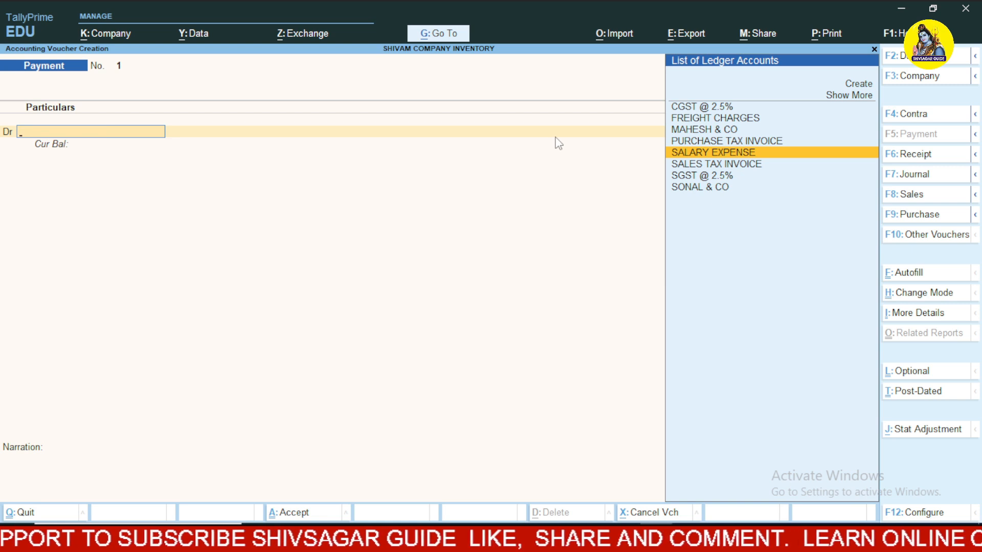
pyautogui.press('Escape')
pyautogui.press('Return')
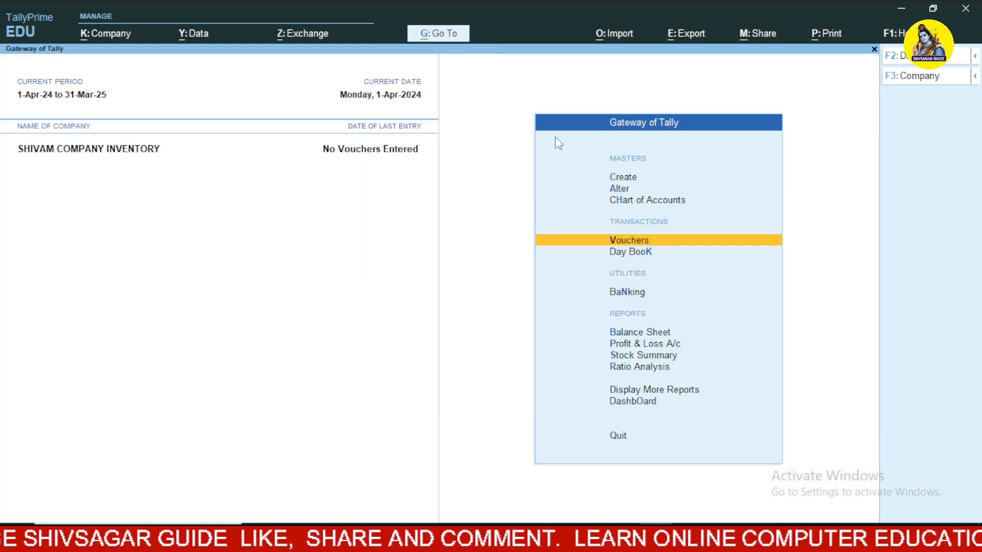